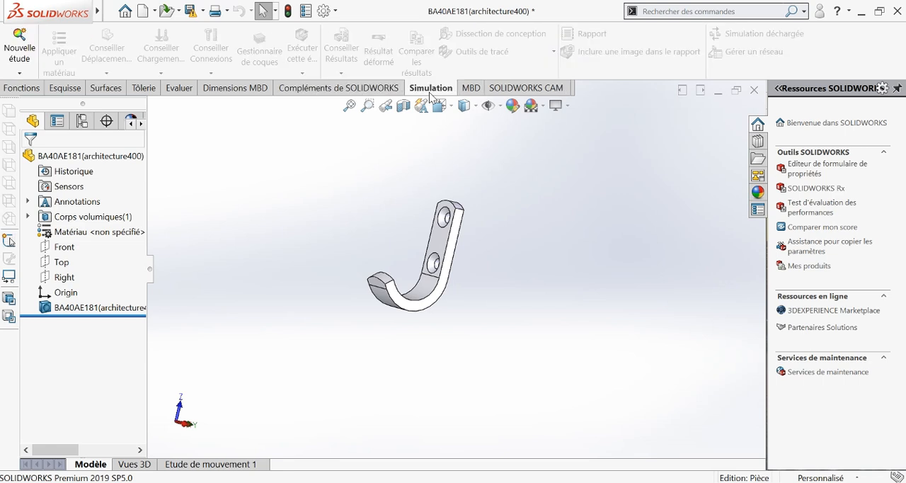
Create a new static simulation study for the hook part.
{"action": "left_click", "coordinate": [18, 59]}
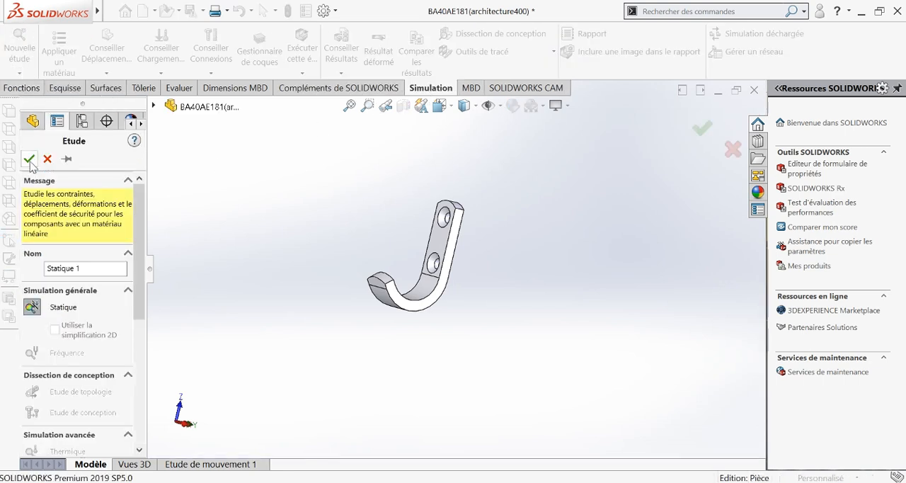
{"action": "left_click", "coordinate": [29, 161]}
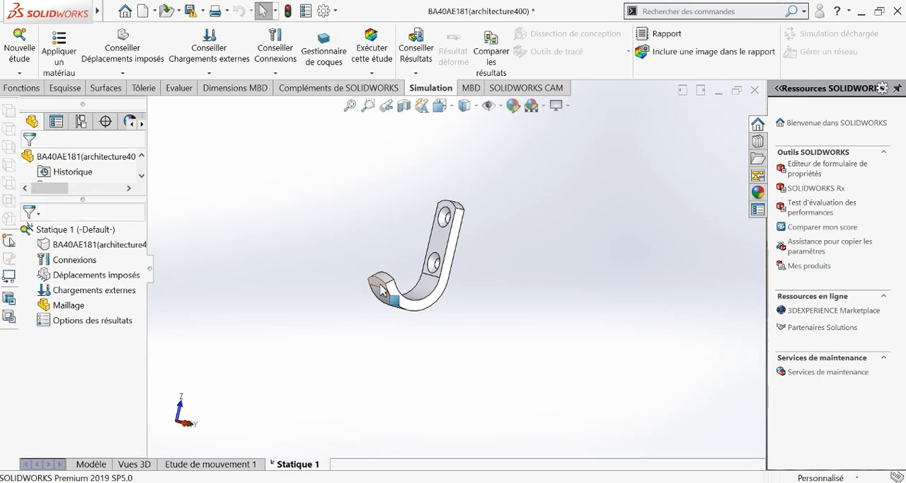
Apply the material Acier allié from the steel category to the hook body in the static study.
{"action": "scroll", "coordinate": [386, 289], "scroll_direction": "down", "scroll_amount": 3}
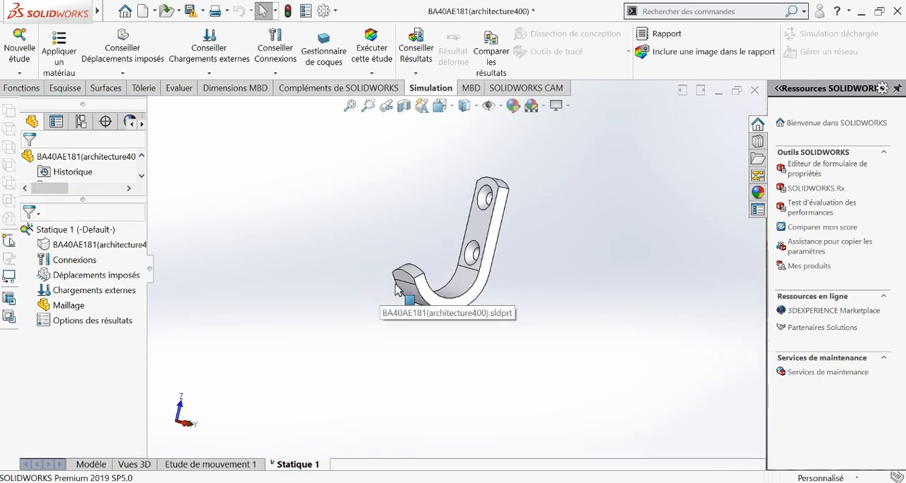
{"action": "left_click", "coordinate": [425, 290]}
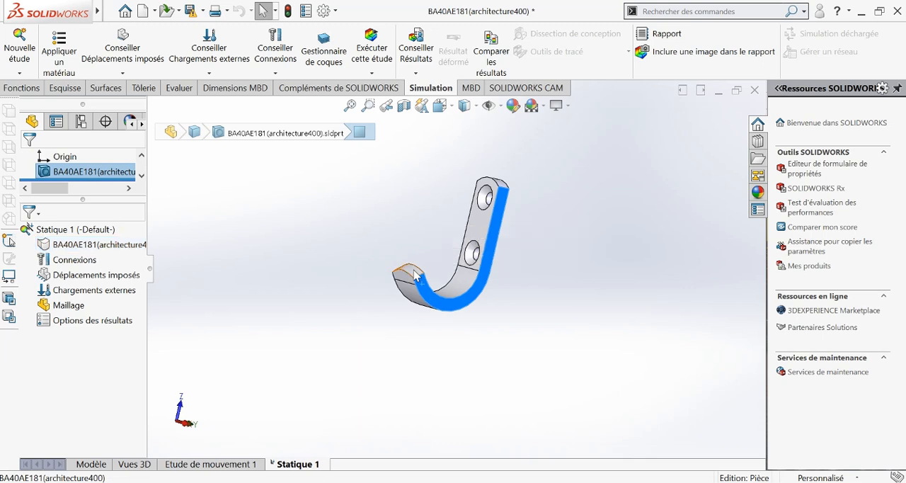
{"action": "middle_click_drag", "start_coordinate": [425, 290], "coordinate": [487, 251]}
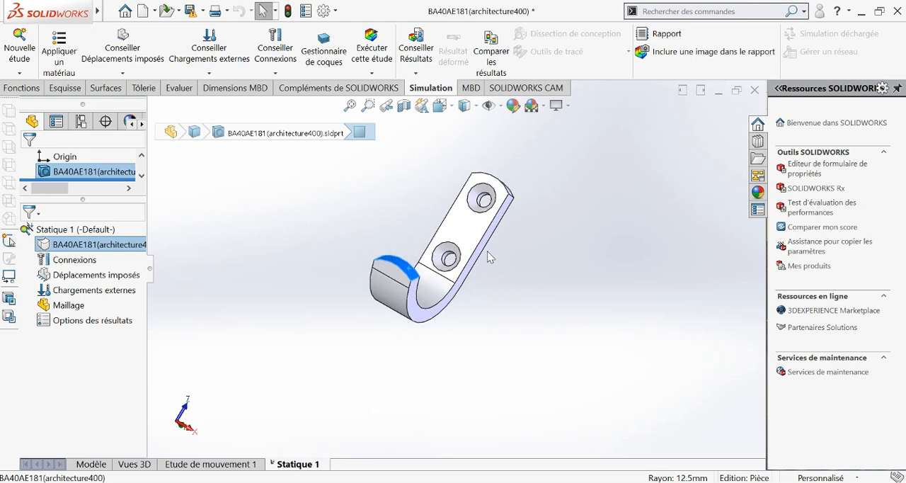
{"action": "right_click", "coordinate": [106, 244]}
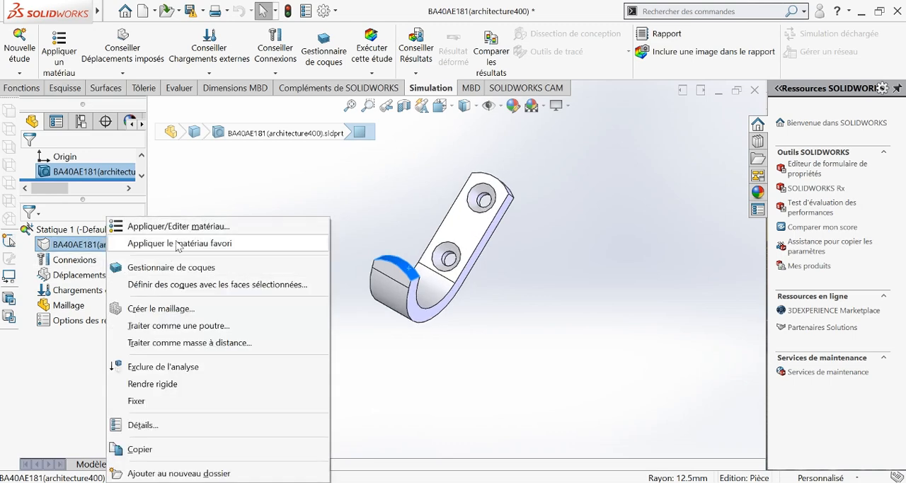
{"action": "left_click", "coordinate": [218, 227]}
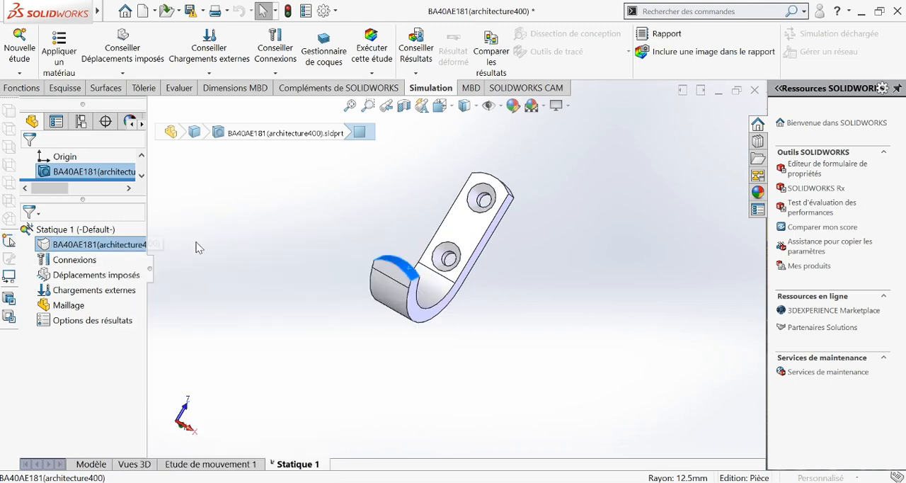
{"action": "scroll", "coordinate": [99, 283], "scroll_direction": "down", "scroll_amount": 3}
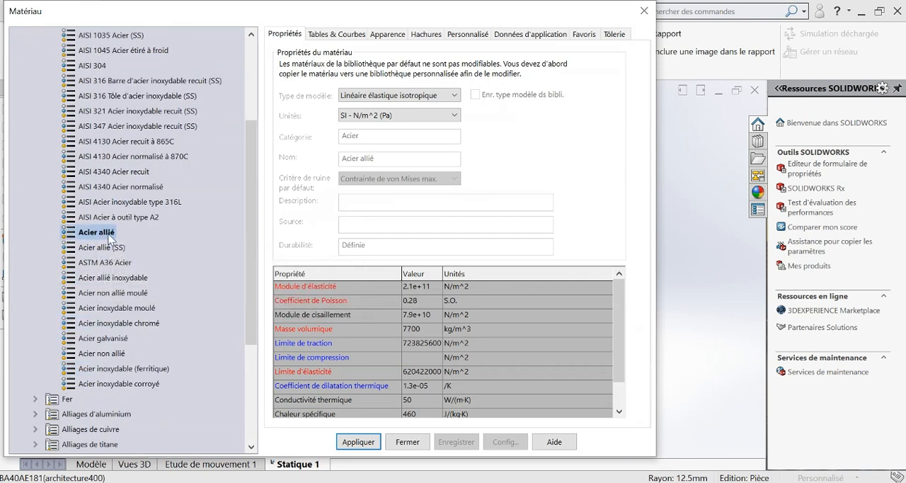
{"action": "left_click", "coordinate": [359, 441]}
{"action": "left_click", "coordinate": [407, 442]}
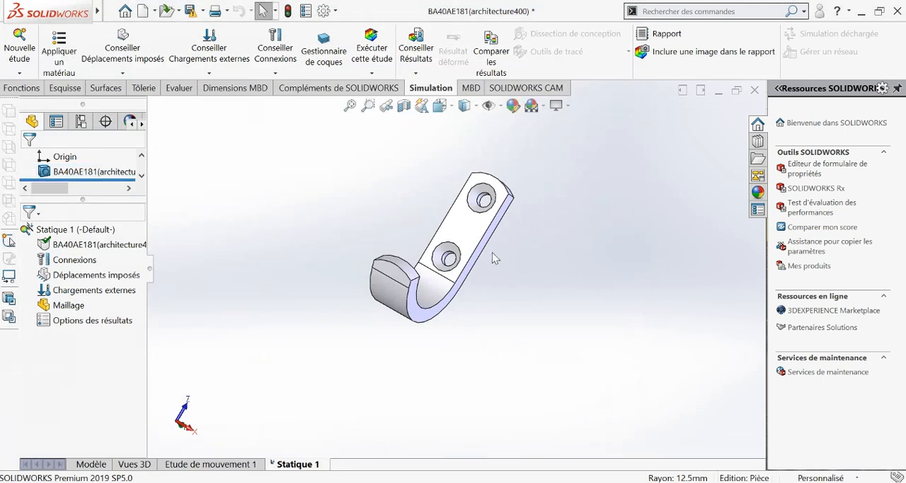
Add a fixed-geometry restraint on the inner face of the upper screw hole and the circular edge of the lower screw hole.
{"action": "scroll", "coordinate": [493, 257], "scroll_direction": "down", "scroll_amount": 2}
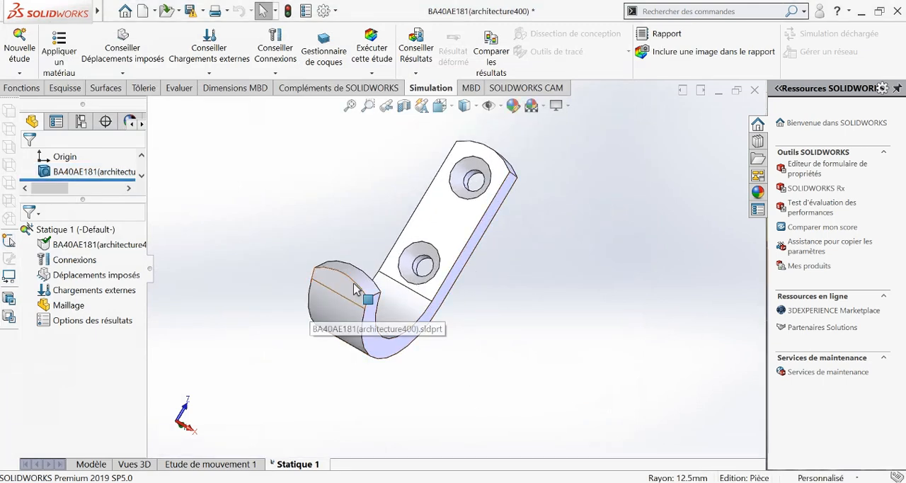
{"action": "scroll", "coordinate": [315, 311], "scroll_direction": "up", "scroll_amount": 1}
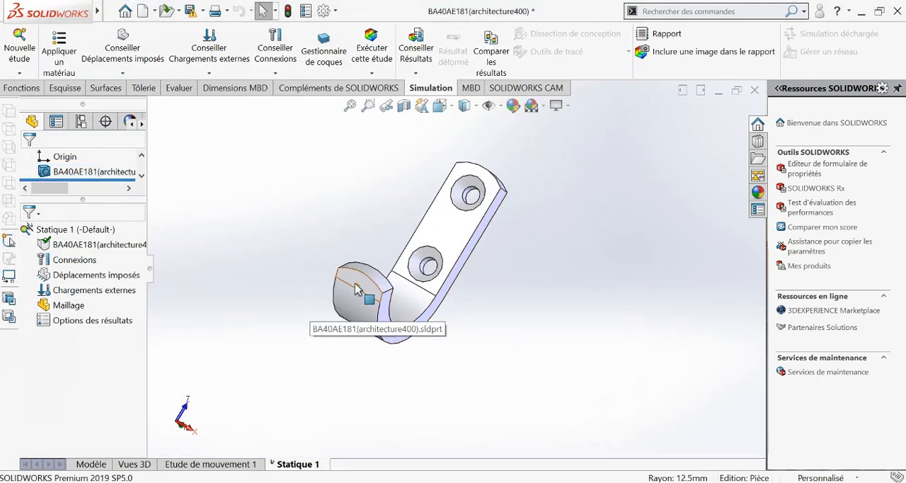
{"action": "right_click", "coordinate": [94, 280]}
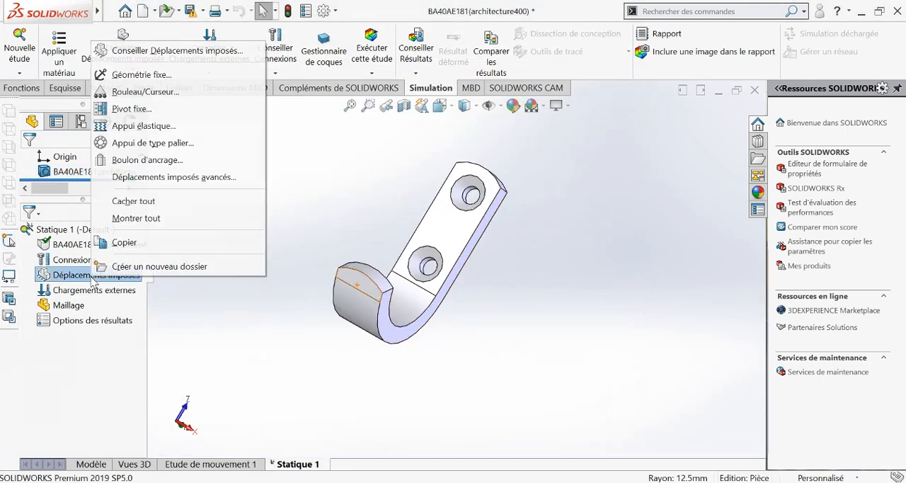
{"action": "left_click", "coordinate": [152, 80]}
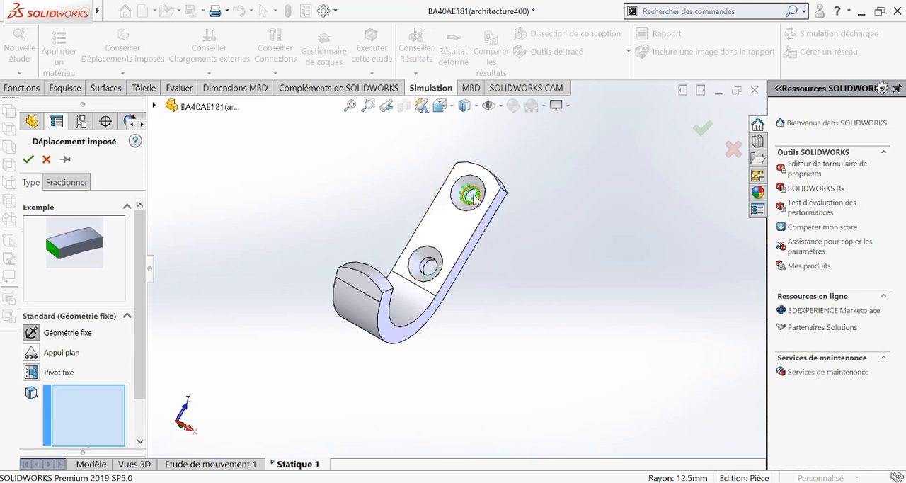
{"action": "scroll", "coordinate": [472, 198], "scroll_direction": "down", "scroll_amount": 5}
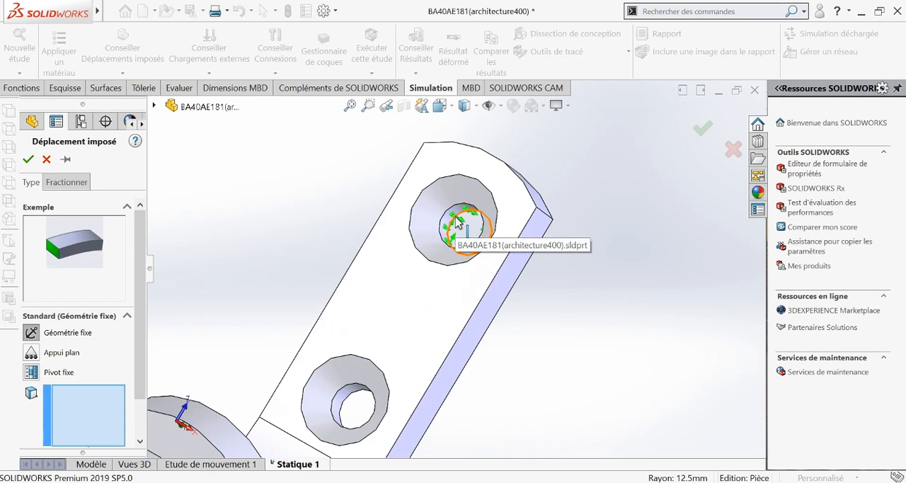
{"action": "left_click", "coordinate": [450, 223]}
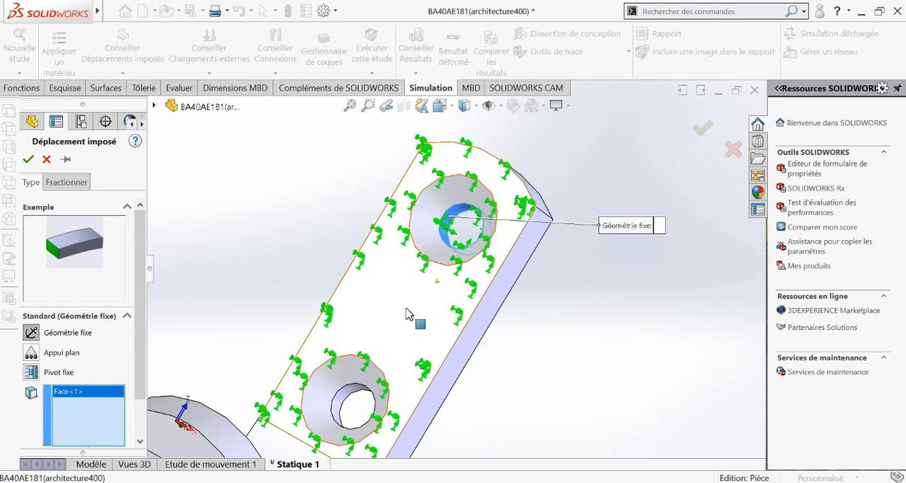
{"action": "scroll", "coordinate": [410, 318], "scroll_direction": "up", "scroll_amount": 3}
{"action": "scroll", "coordinate": [408, 311], "scroll_direction": "up", "scroll_amount": 1}
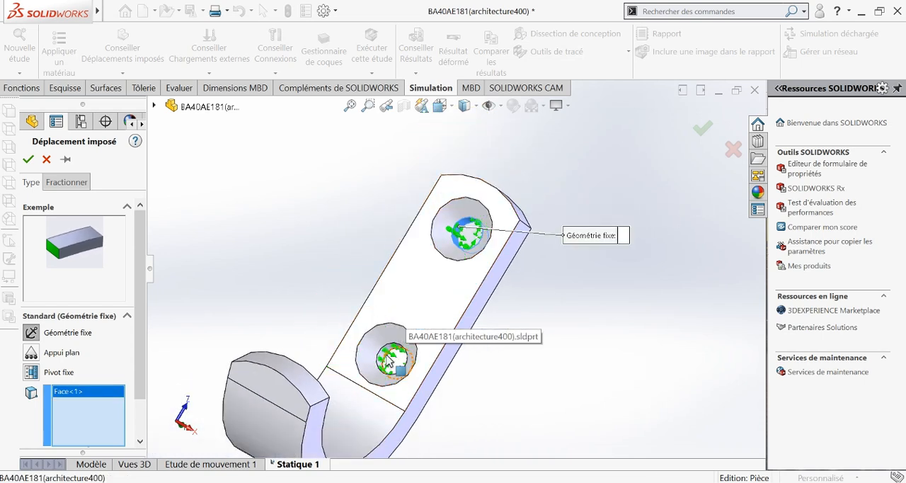
{"action": "left_click", "coordinate": [386, 356]}
{"action": "scroll", "coordinate": [426, 345], "scroll_direction": "down", "scroll_amount": 2}
{"action": "scroll", "coordinate": [427, 344], "scroll_direction": "up", "scroll_amount": 4}
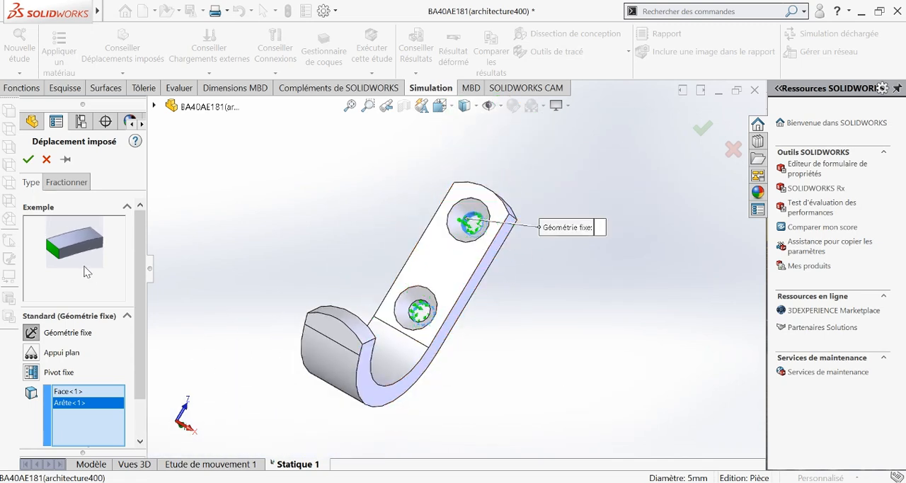
{"action": "left_click", "coordinate": [29, 160]}
Apply a 500 N force normal to the inner curved face of the hook.
{"action": "middle_click_drag", "start_coordinate": [505, 244], "coordinate": [484, 212]}
{"action": "scroll", "coordinate": [459, 262], "scroll_direction": "up", "scroll_amount": 1}
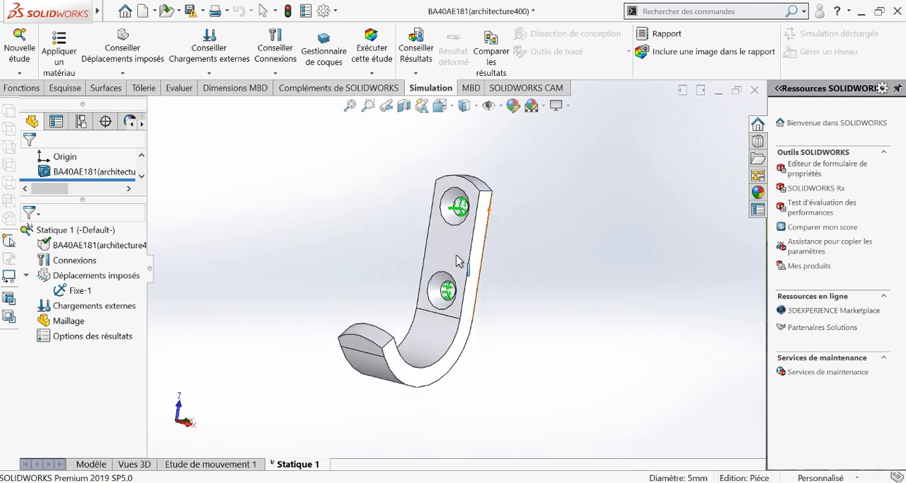
{"action": "scroll", "coordinate": [455, 289], "scroll_direction": "down", "scroll_amount": 2}
{"action": "scroll", "coordinate": [449, 298], "scroll_direction": "up", "scroll_amount": 4}
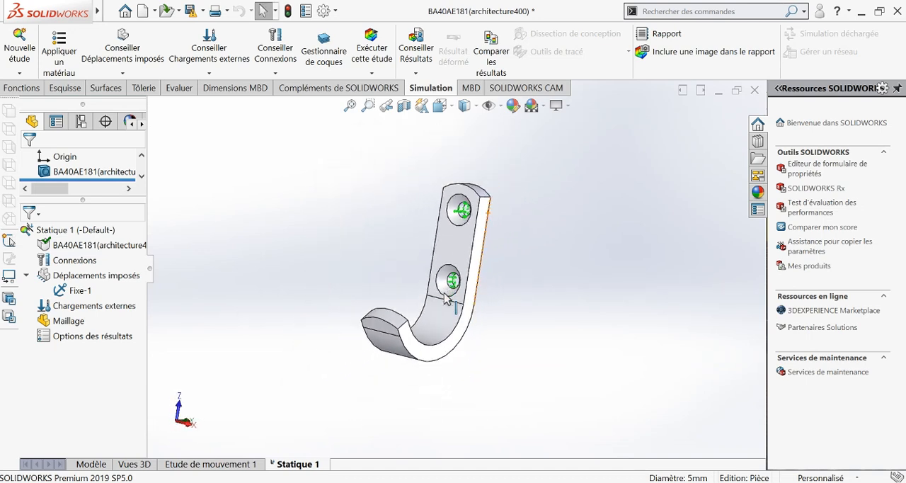
{"action": "right_click", "coordinate": [103, 305]}
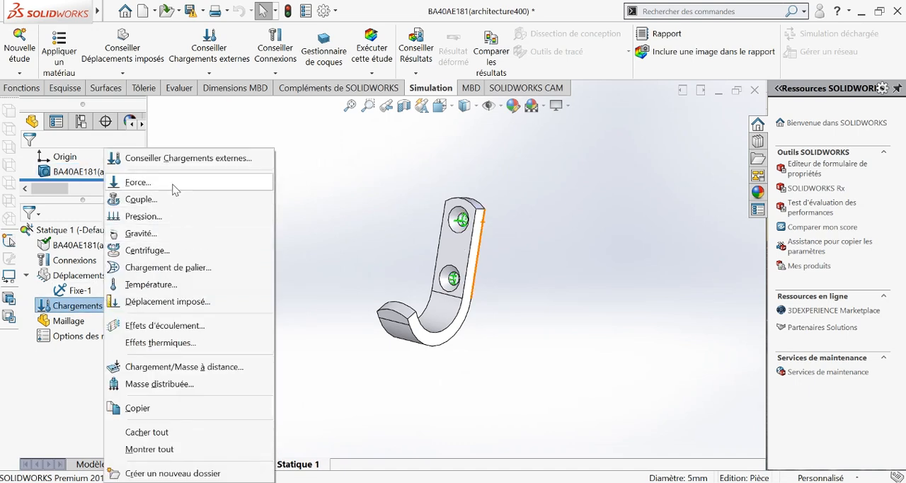
{"action": "left_click", "coordinate": [275, 316]}
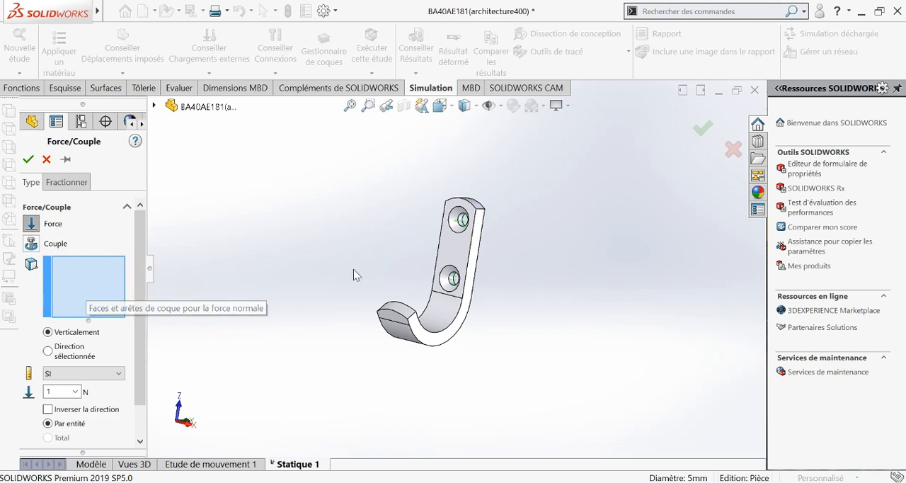
{"action": "left_click", "coordinate": [445, 322]}
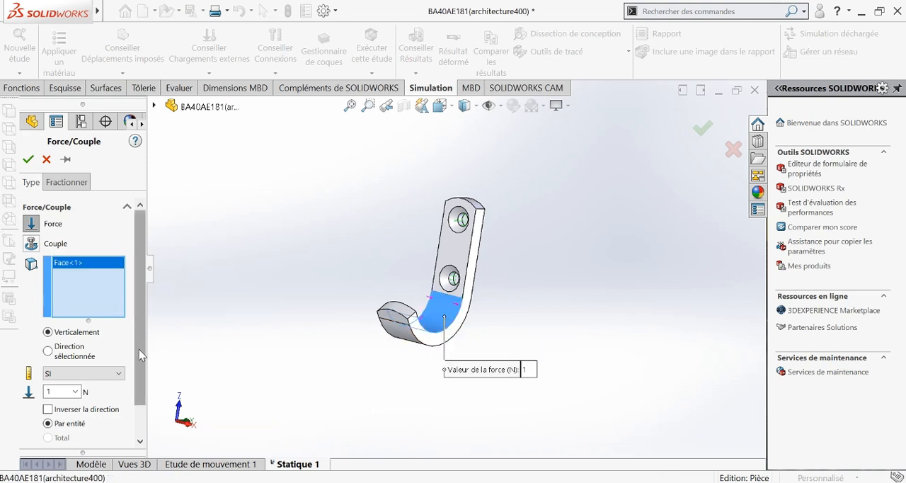
{"action": "scroll", "coordinate": [139, 355], "scroll_direction": "down", "scroll_amount": 2}
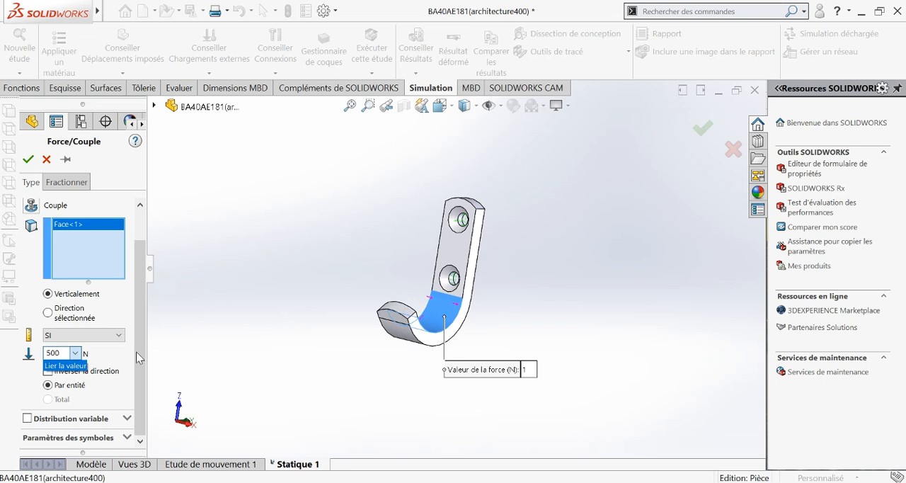
{"action": "scroll", "coordinate": [92, 276], "scroll_direction": "up", "scroll_amount": 2}
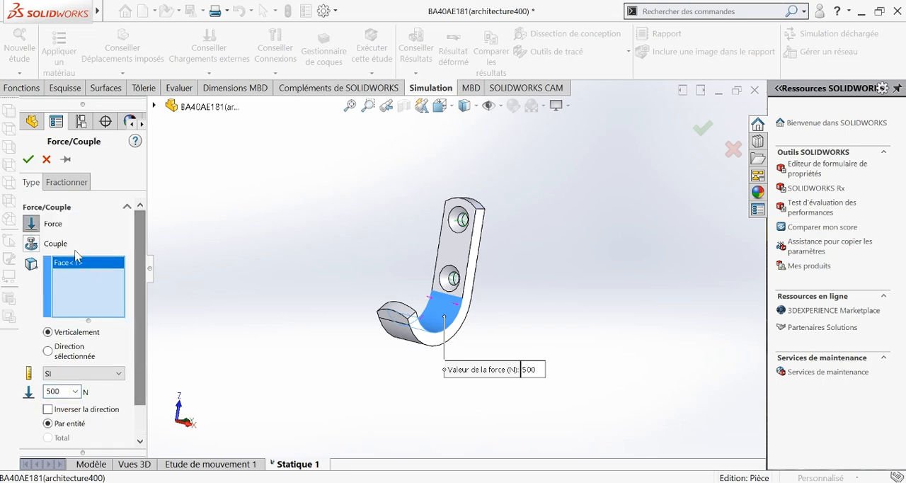
{"action": "left_click", "coordinate": [28, 163]}
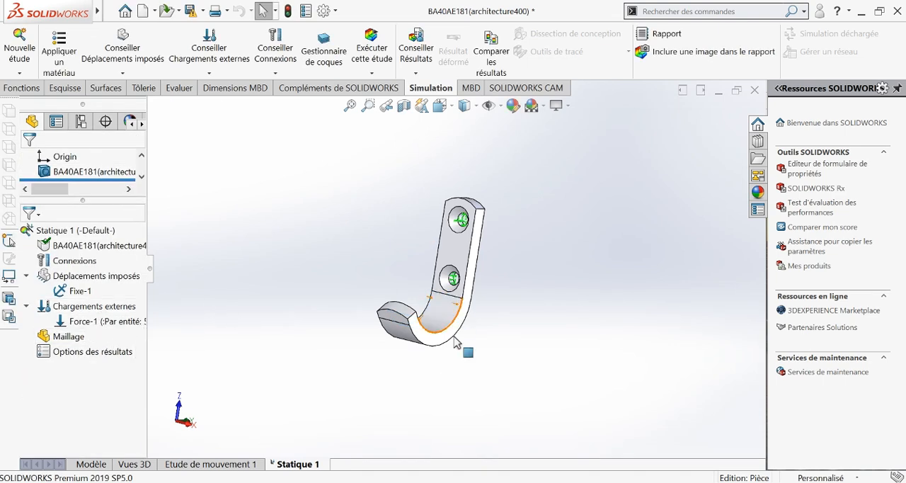
Mesh the hook with a density slightly finer than the default.
{"action": "middle_click_drag", "start_coordinate": [428, 352], "coordinate": [411, 346]}
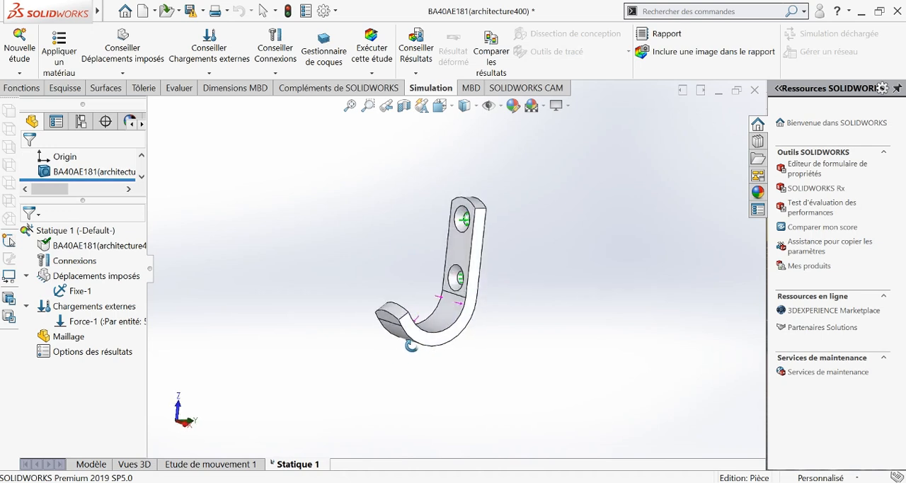
{"action": "right_click", "coordinate": [88, 335]}
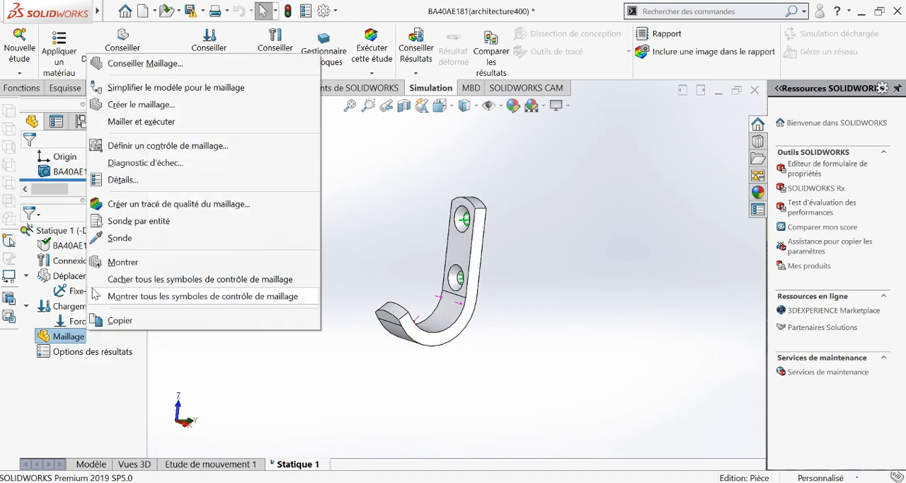
{"action": "left_click", "coordinate": [173, 106]}
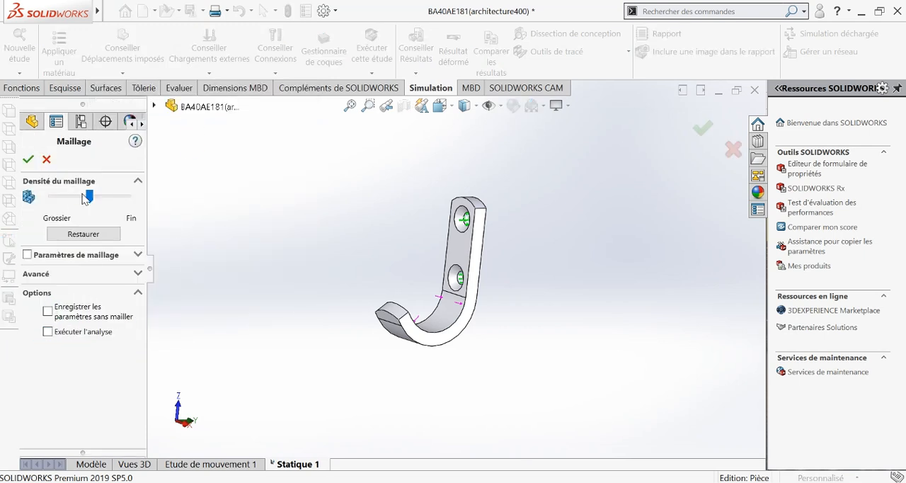
{"action": "left_click_drag", "start_coordinate": [87, 197], "coordinate": [99, 203]}
{"action": "left_click", "coordinate": [28, 158]}
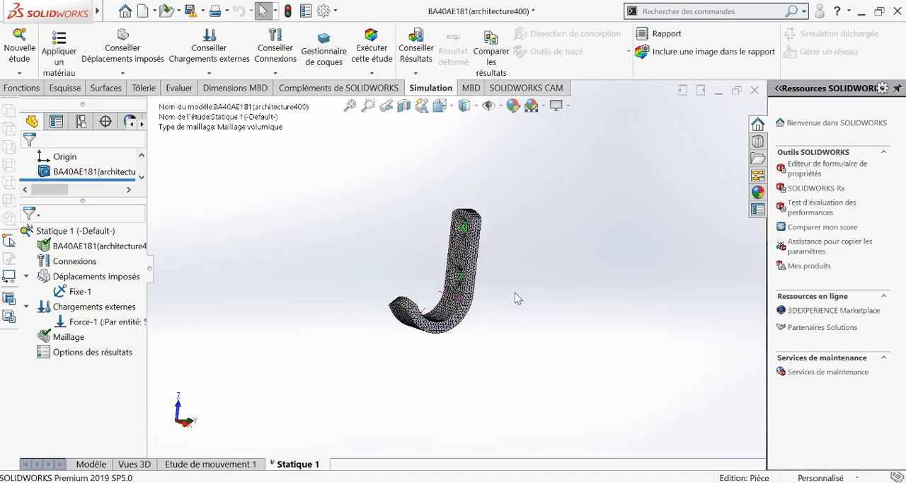
Inspect the mesh on the hook up close and run the static study.
{"action": "scroll", "coordinate": [469, 316], "scroll_direction": "down", "scroll_amount": 4}
{"action": "scroll", "coordinate": [468, 317], "scroll_direction": "down", "scroll_amount": 2}
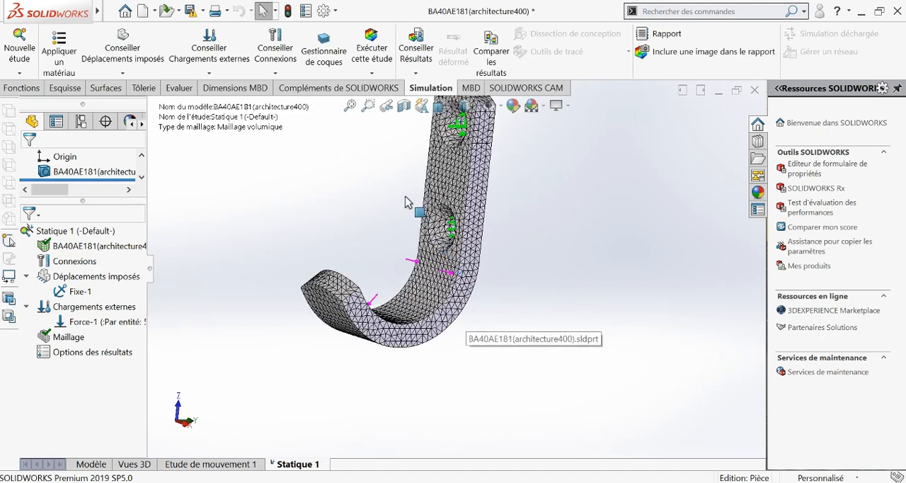
{"action": "scroll", "coordinate": [404, 188], "scroll_direction": "down", "scroll_amount": 2}
{"action": "scroll", "coordinate": [403, 189], "scroll_direction": "up", "scroll_amount": 6}
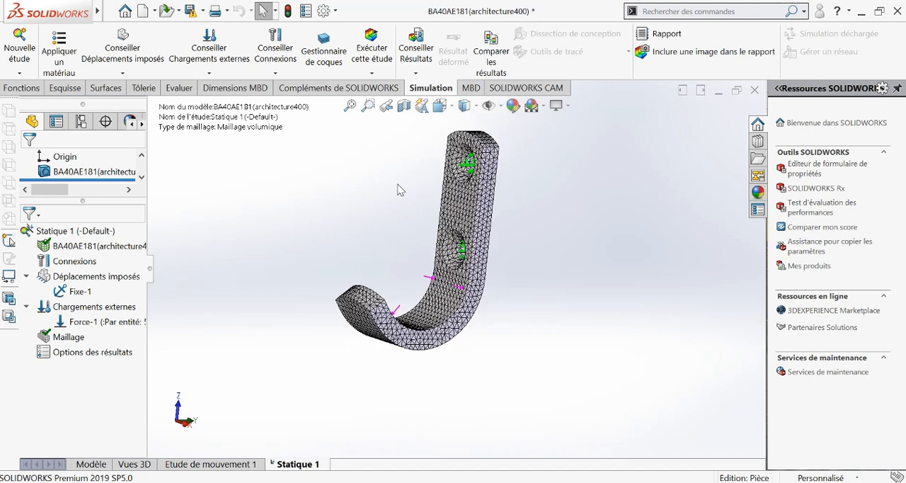
{"action": "left_click", "coordinate": [363, 64]}
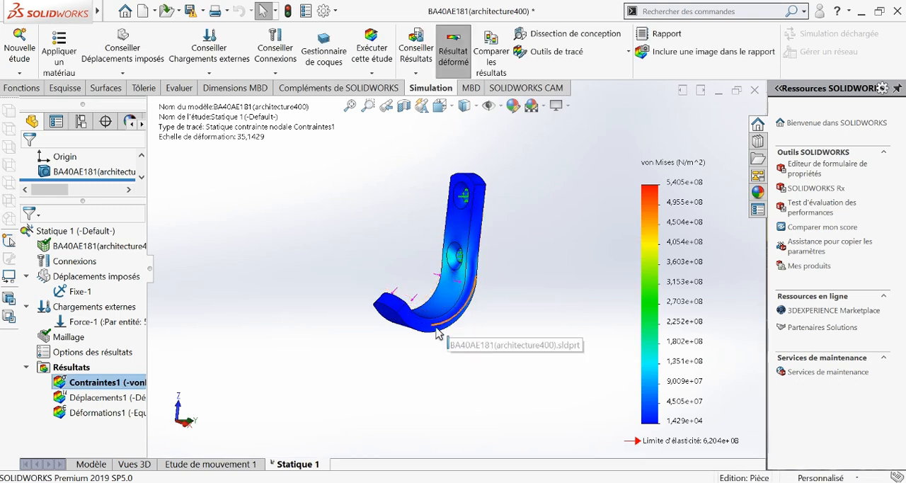
Show the maximum-value annotation on the von Mises stress plot and set its number format to floating (flottant).
{"action": "middle_click_drag", "start_coordinate": [429, 326], "coordinate": [410, 326]}
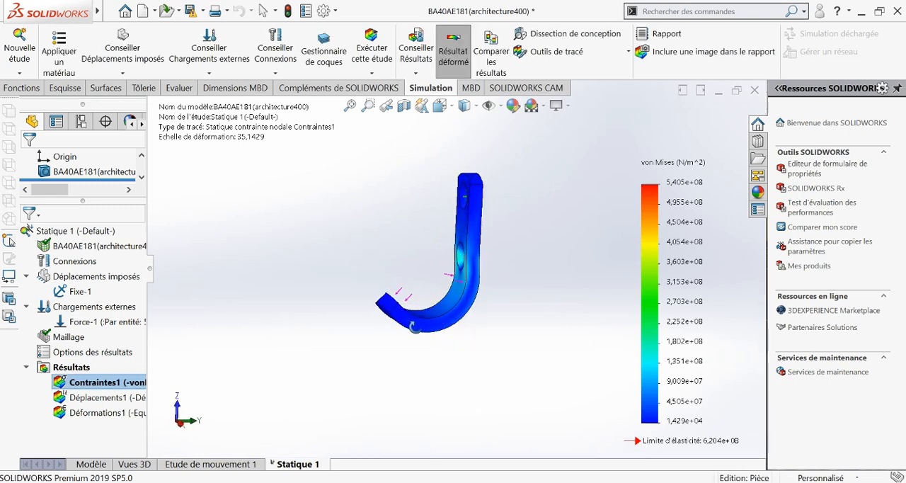
{"action": "right_click", "coordinate": [121, 385]}
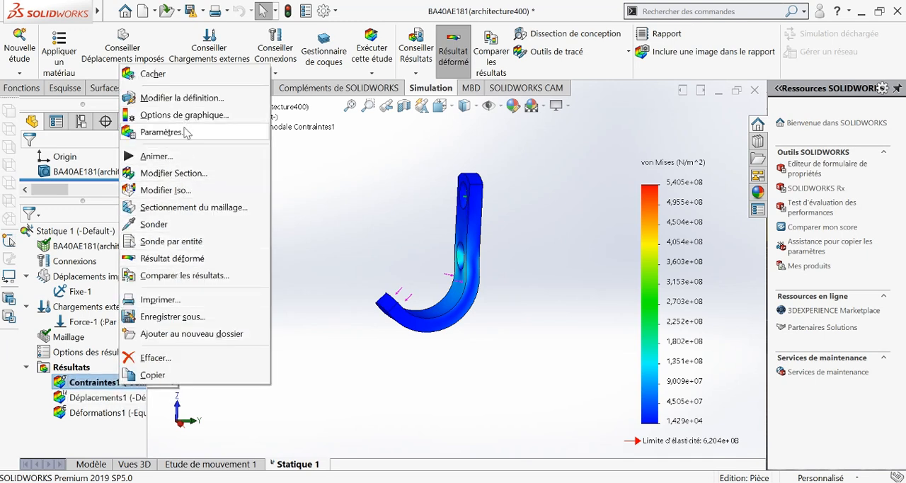
{"action": "left_click", "coordinate": [228, 120]}
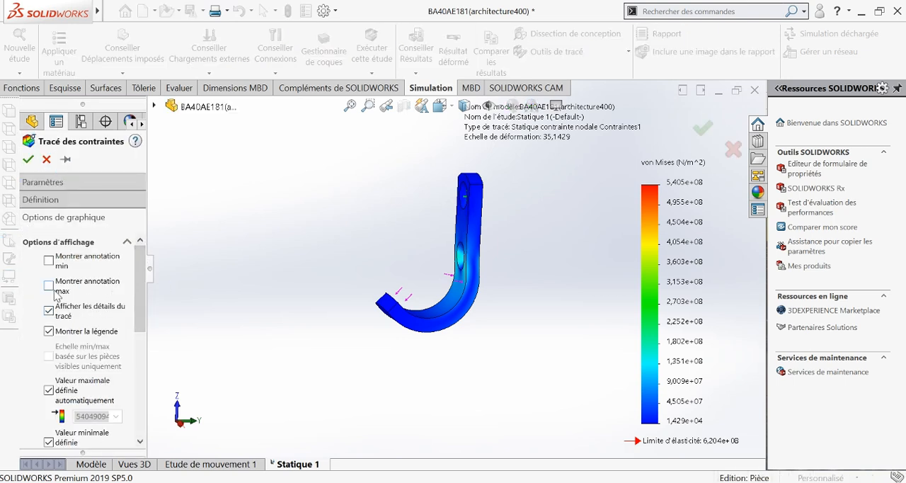
{"action": "left_click", "coordinate": [55, 292]}
{"action": "left_click_drag", "start_coordinate": [140, 283], "coordinate": [161, 378]}
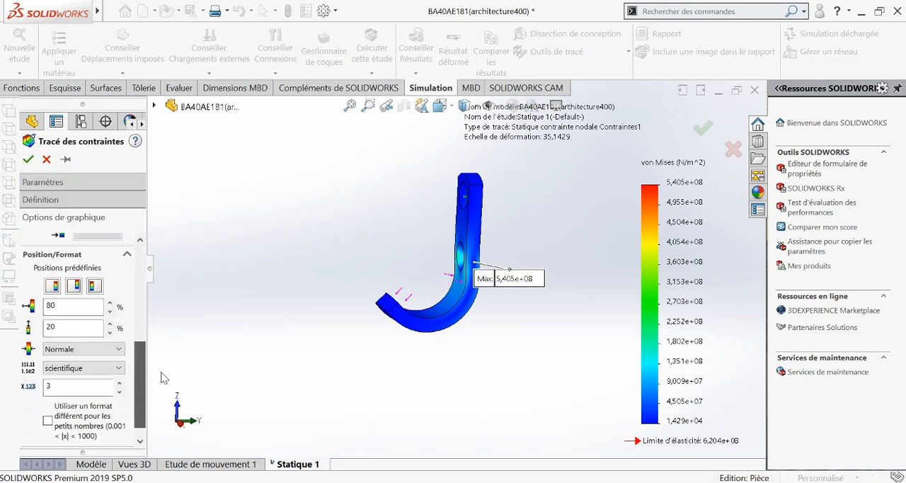
{"action": "left_click", "coordinate": [113, 366]}
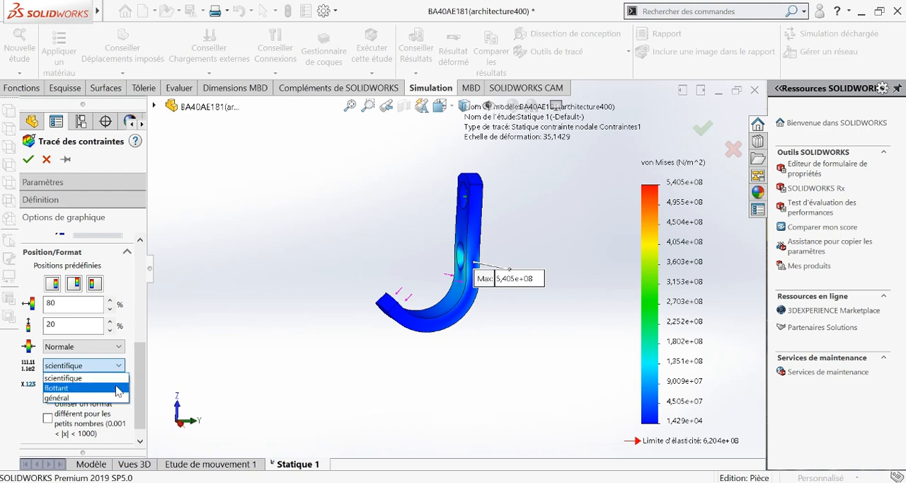
{"action": "left_click", "coordinate": [118, 388]}
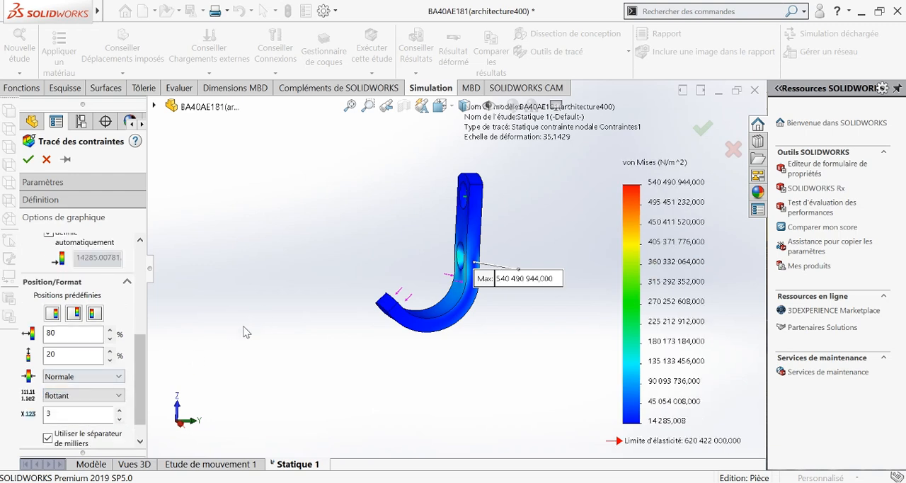
Set the von Mises stress plot's unit to N/mm^2 (MPa) and apply the plot settings.
{"action": "scroll", "coordinate": [124, 333], "scroll_direction": "up", "scroll_amount": 5}
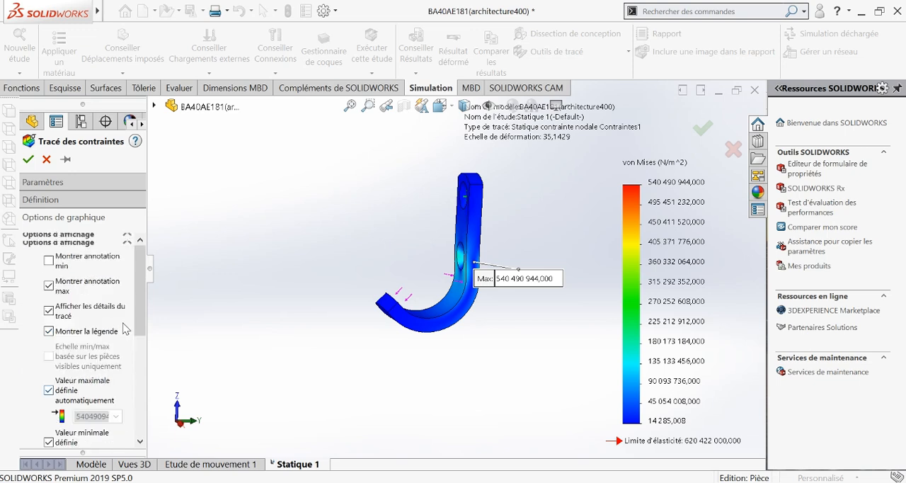
{"action": "left_click", "coordinate": [110, 183]}
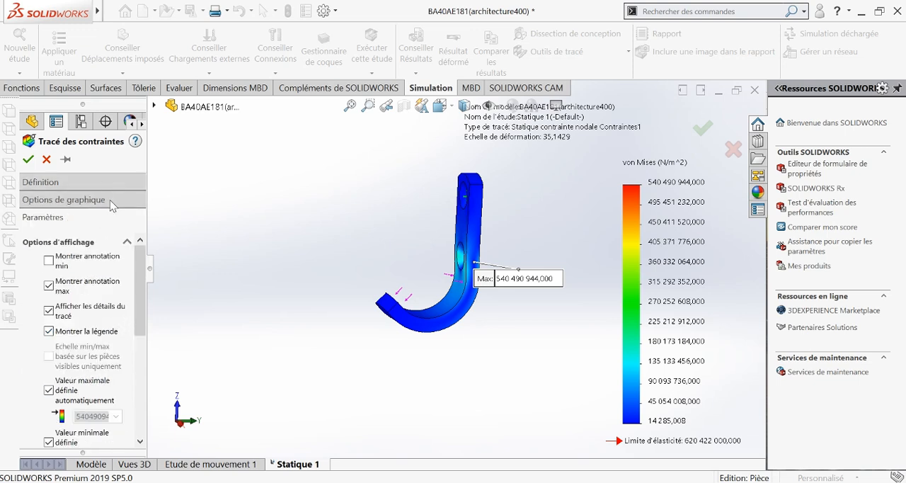
{"action": "left_click", "coordinate": [119, 200]}
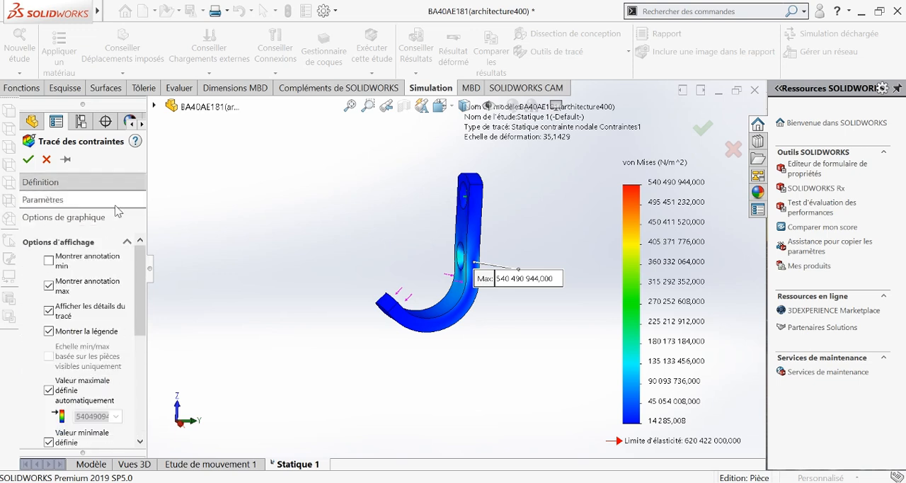
{"action": "scroll", "coordinate": [142, 304], "scroll_direction": "down", "scroll_amount": 1}
{"action": "scroll", "coordinate": [142, 304], "scroll_direction": "down", "scroll_amount": 5}
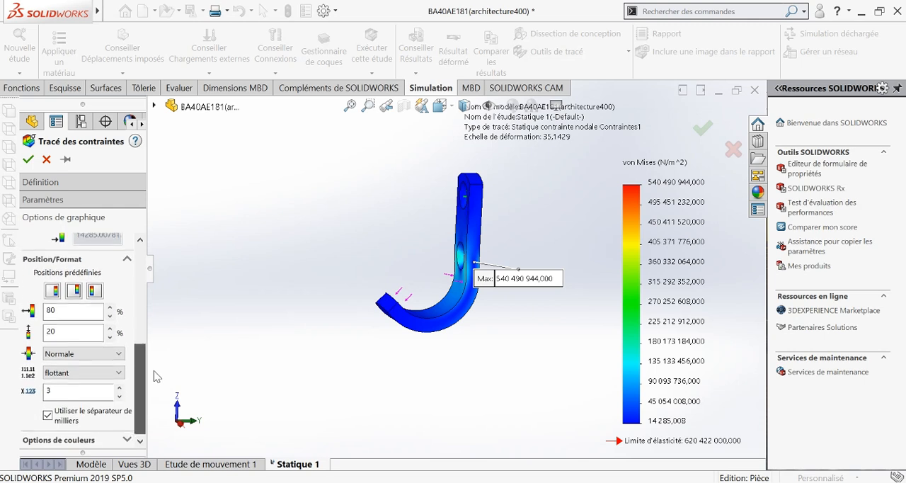
{"action": "left_click", "coordinate": [110, 180]}
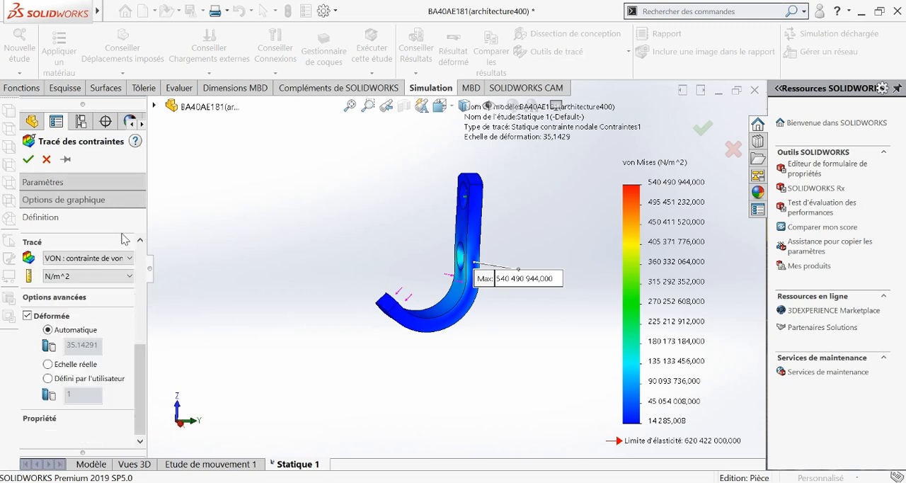
{"action": "left_click", "coordinate": [120, 277]}
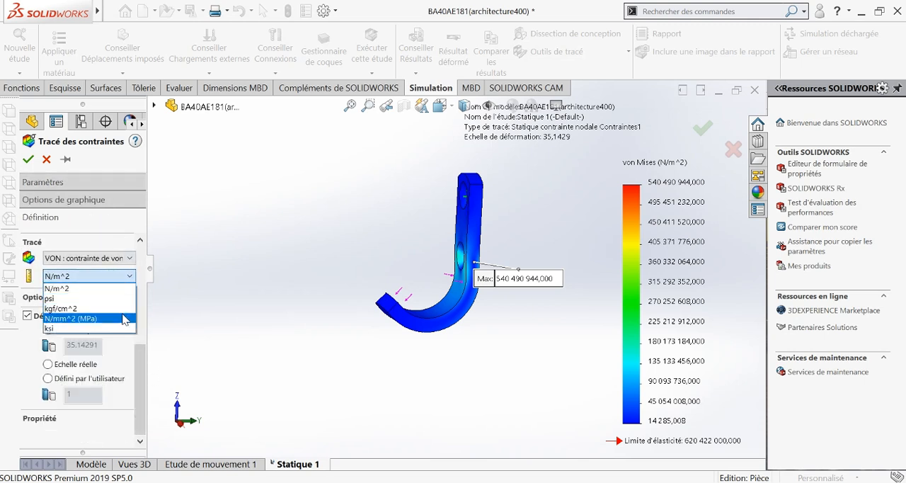
{"action": "left_click", "coordinate": [124, 318]}
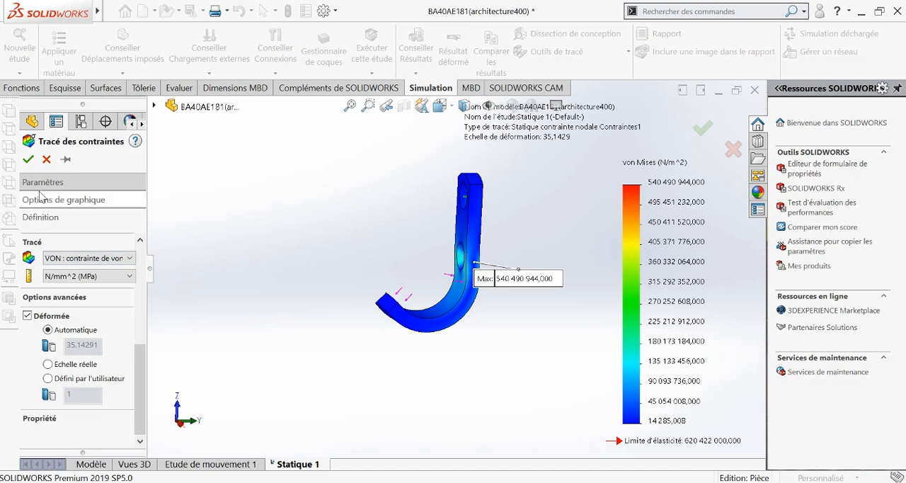
{"action": "left_click", "coordinate": [29, 160]}
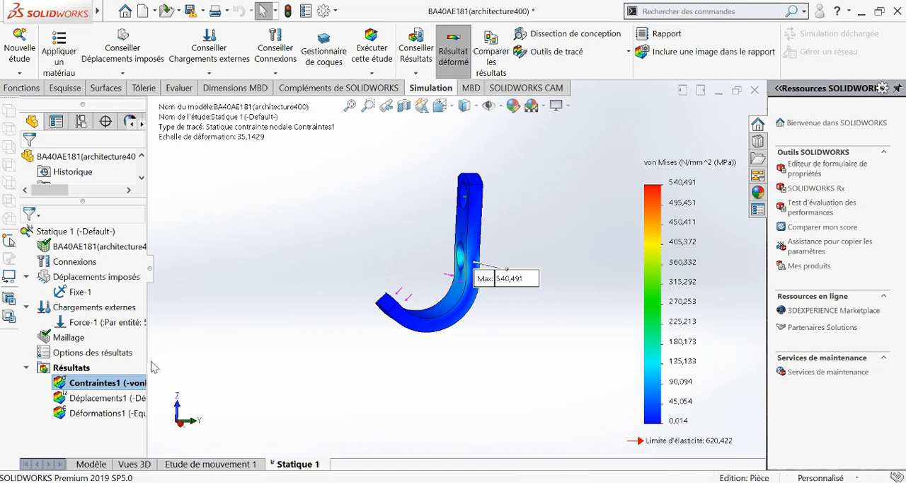
Animate the von Mises stress plot, view the deforming hook from another angle, and close the animation.
{"action": "right_click", "coordinate": [119, 386]}
{"action": "left_click", "coordinate": [206, 154]}
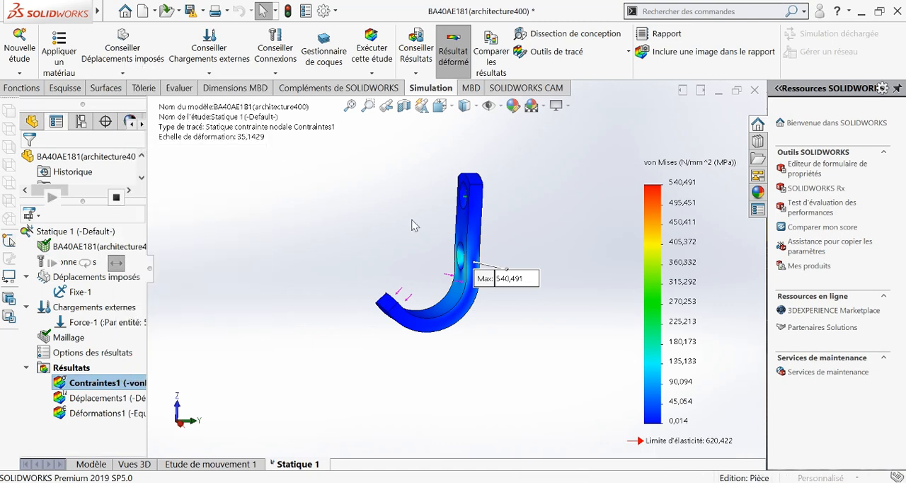
{"action": "middle_click_drag", "start_coordinate": [406, 295], "coordinate": [432, 325]}
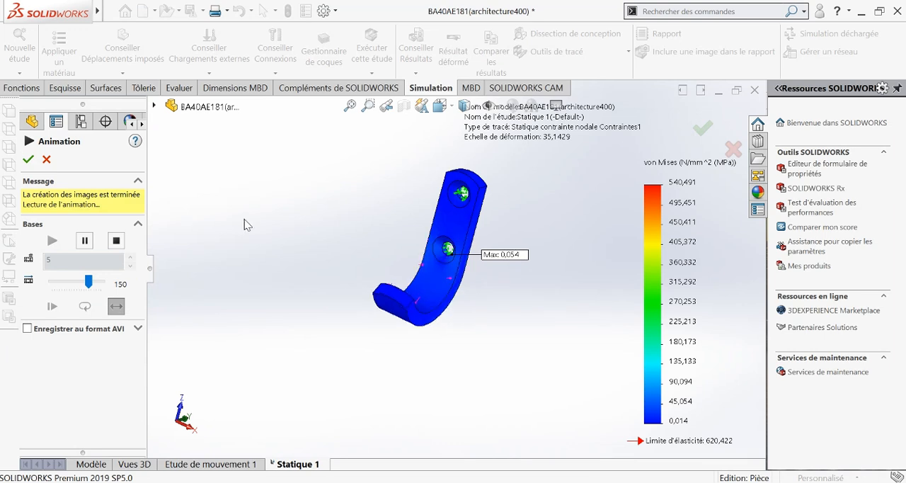
{"action": "left_click", "coordinate": [29, 159]}
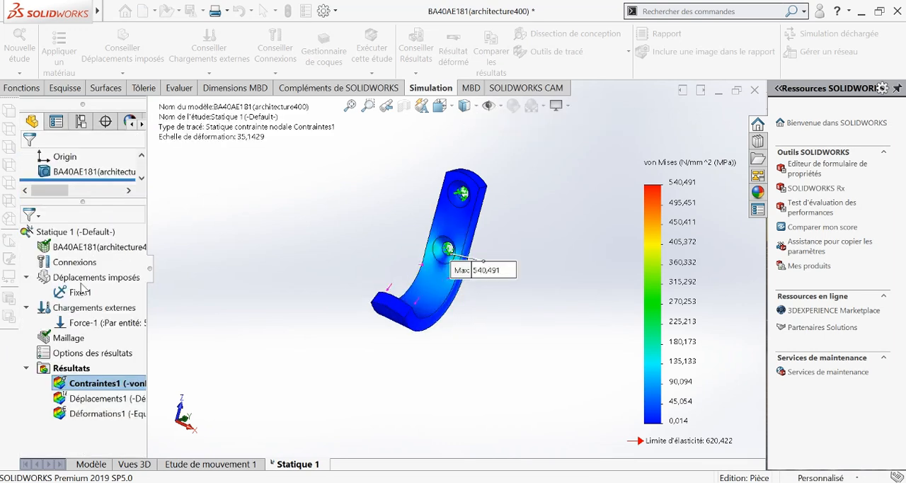
Display the resultant displacement plot of the hook and set its legend number format to floating (flottant).
{"action": "double_click", "coordinate": [94, 399]}
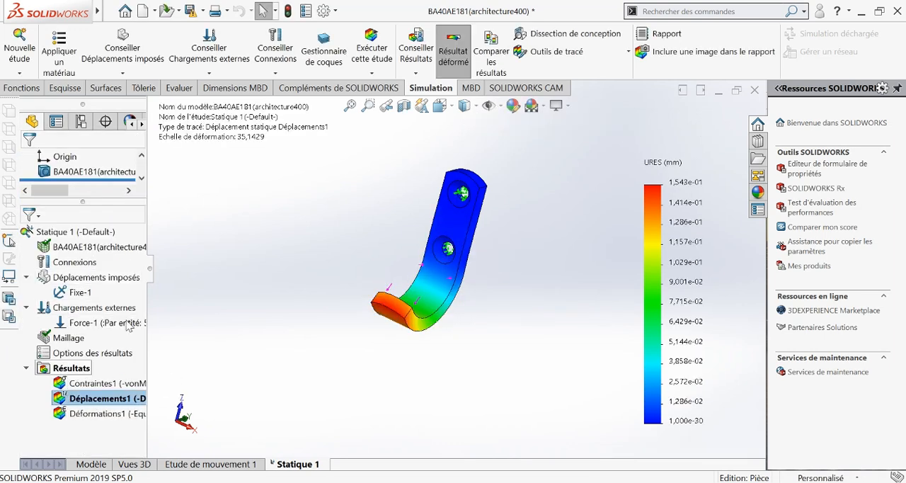
{"action": "middle_click_drag", "start_coordinate": [441, 311], "coordinate": [388, 316]}
{"action": "right_click", "coordinate": [109, 405]}
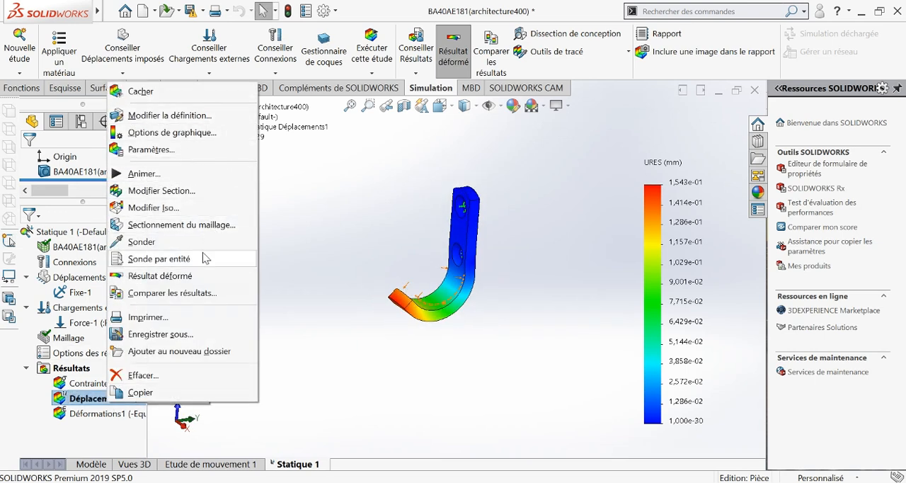
{"action": "left_click", "coordinate": [202, 142]}
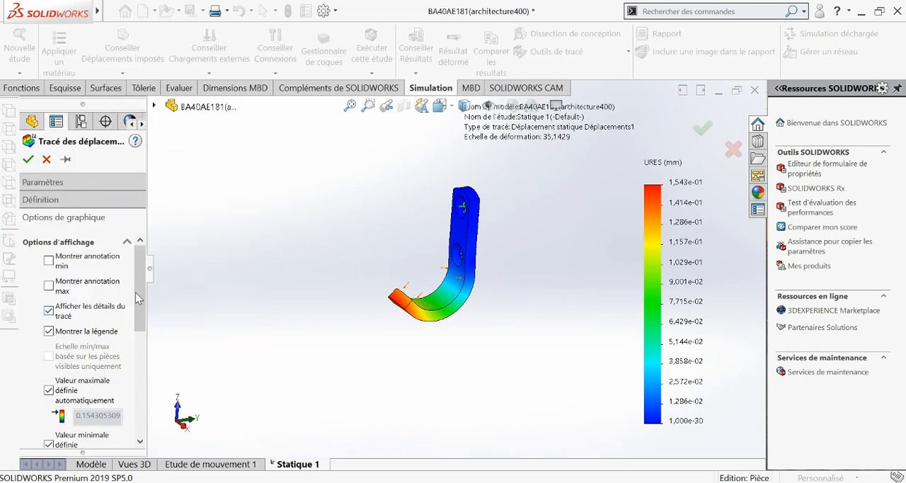
{"action": "scroll", "coordinate": [136, 292], "scroll_direction": "down", "scroll_amount": 5}
{"action": "left_click", "coordinate": [102, 424]}
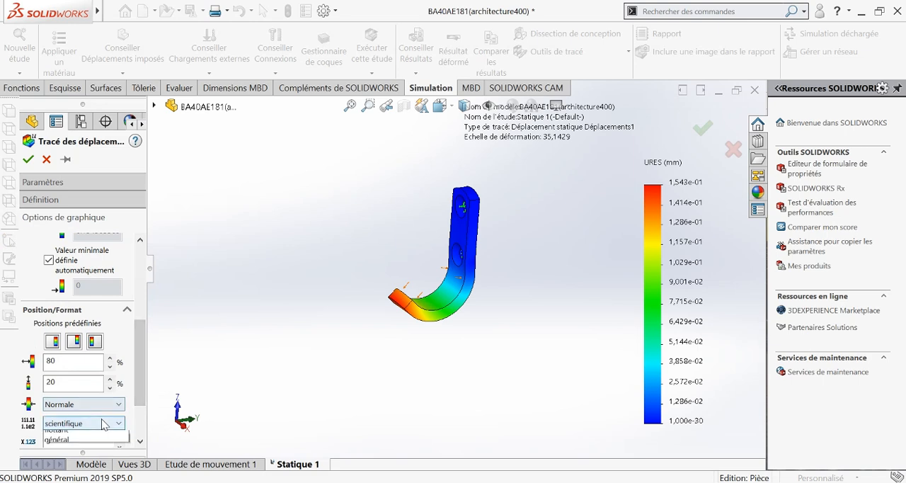
{"action": "left_click", "coordinate": [102, 443]}
{"action": "left_click_drag", "start_coordinate": [146, 404], "coordinate": [151, 316]}
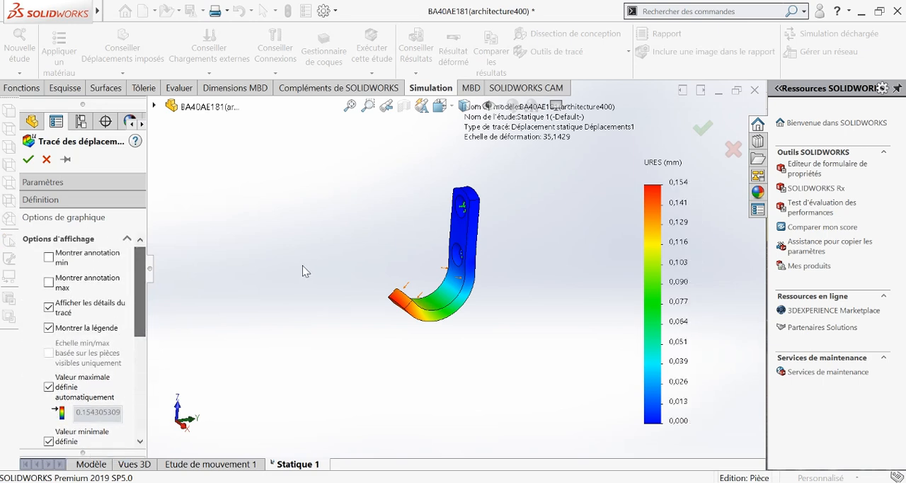
{"action": "left_click", "coordinate": [28, 159]}
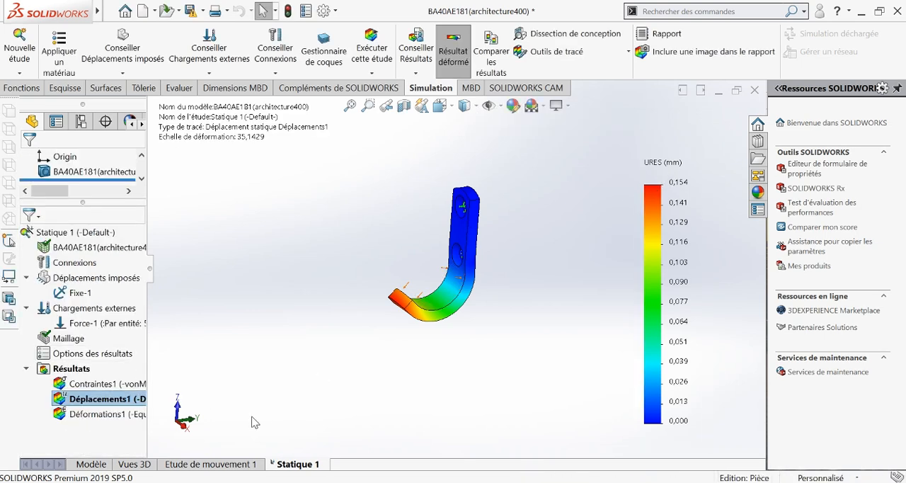
Play the animation of the displacement plot and close it.
{"action": "right_click", "coordinate": [123, 403]}
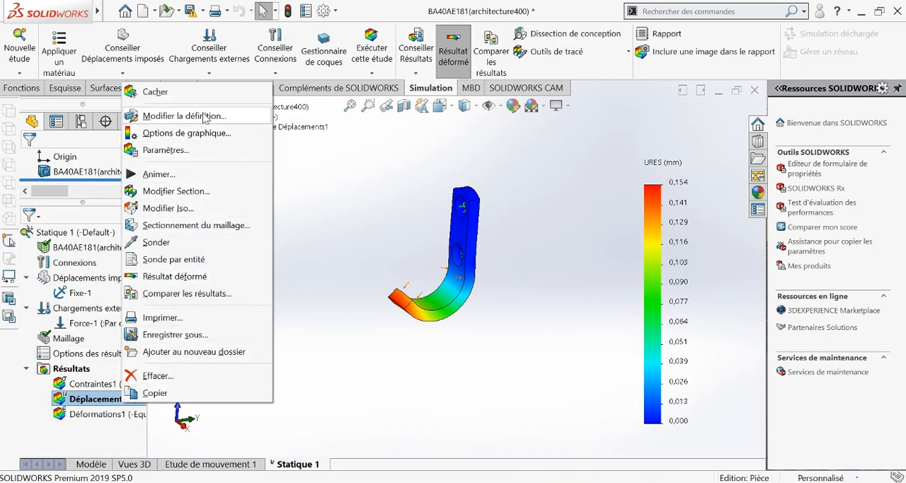
{"action": "left_click", "coordinate": [215, 174]}
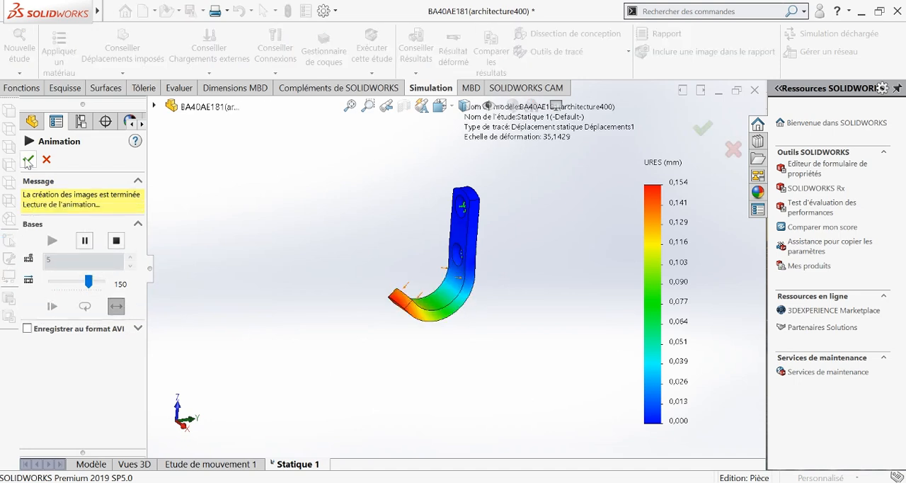
{"action": "left_click", "coordinate": [27, 161]}
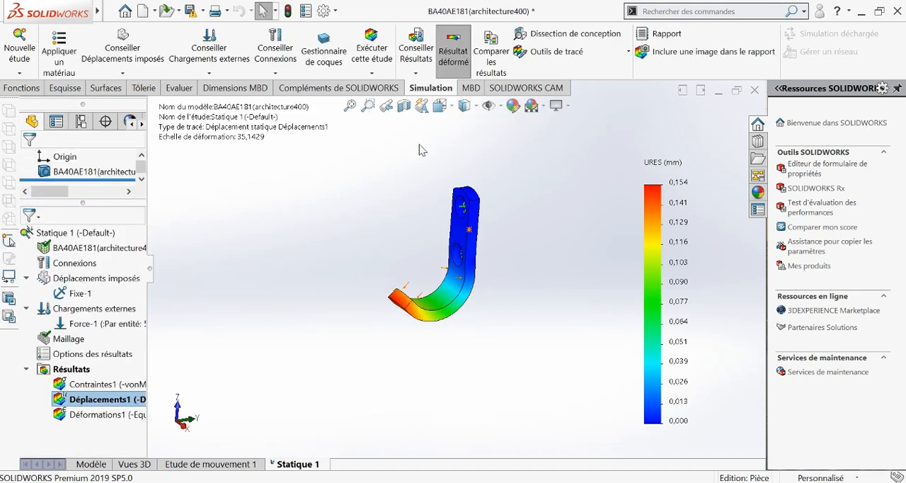